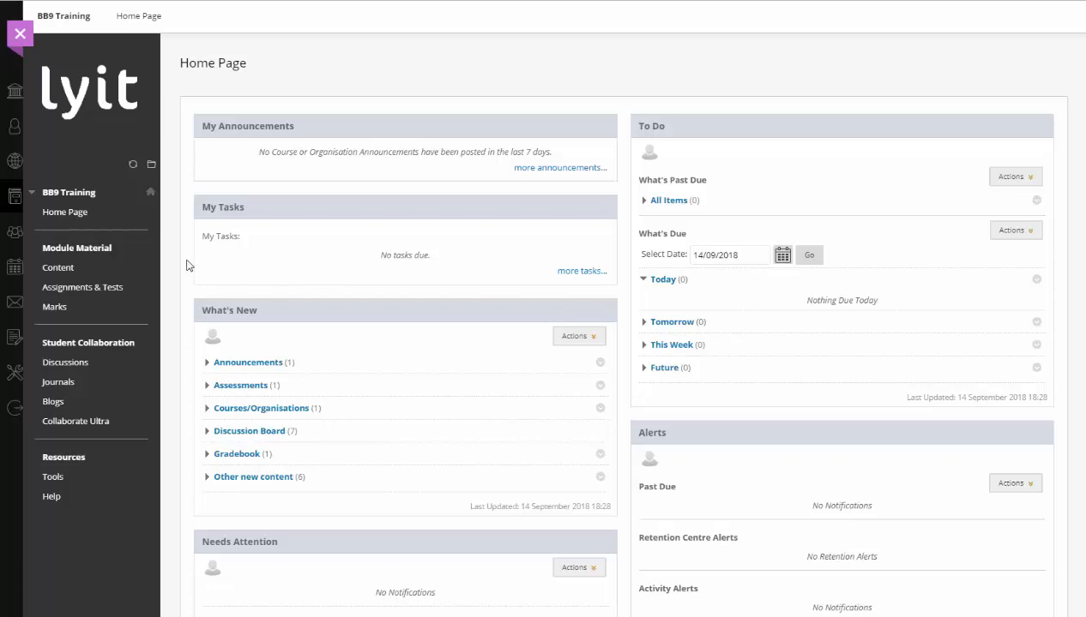
- Open Collaborate Ultra for the course and view the Introduction to Computing session's details, closing them without joining
click(99, 424)
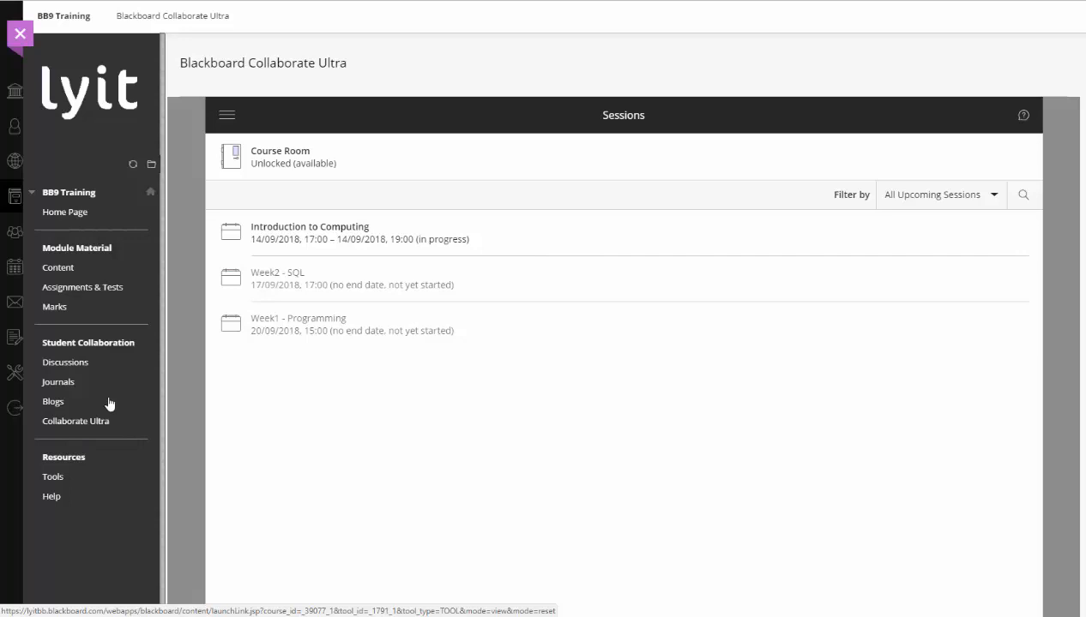
click(336, 244)
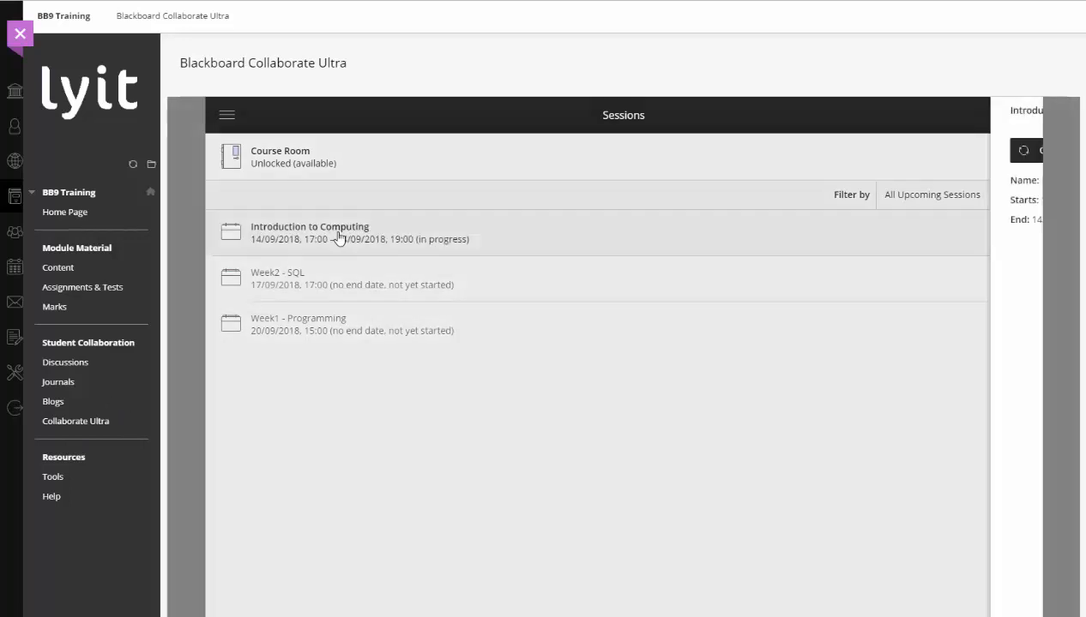
click(841, 153)
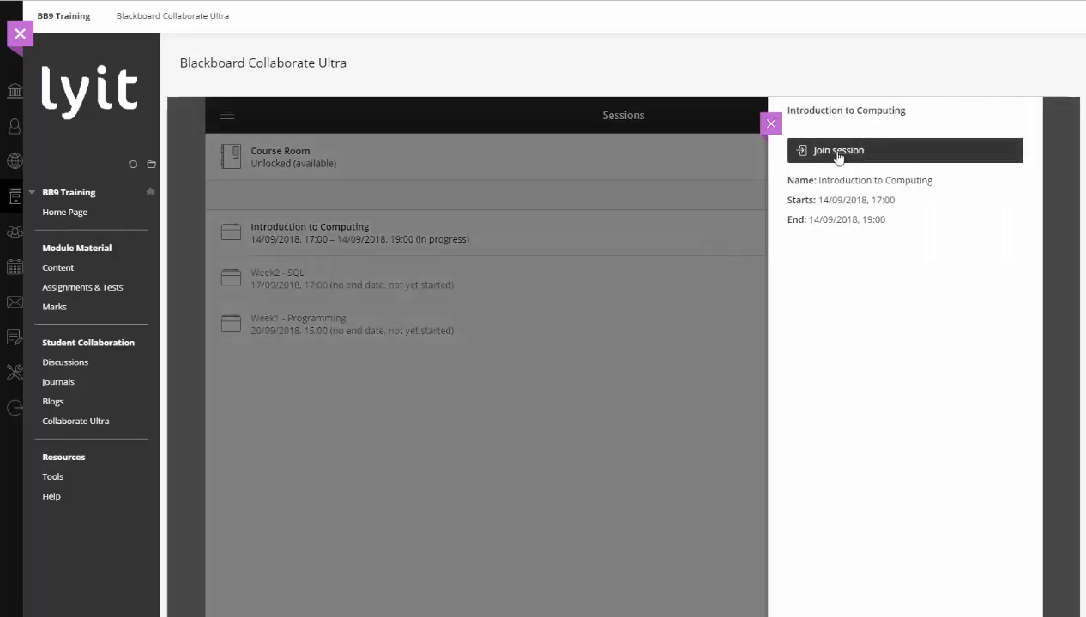
click(771, 124)
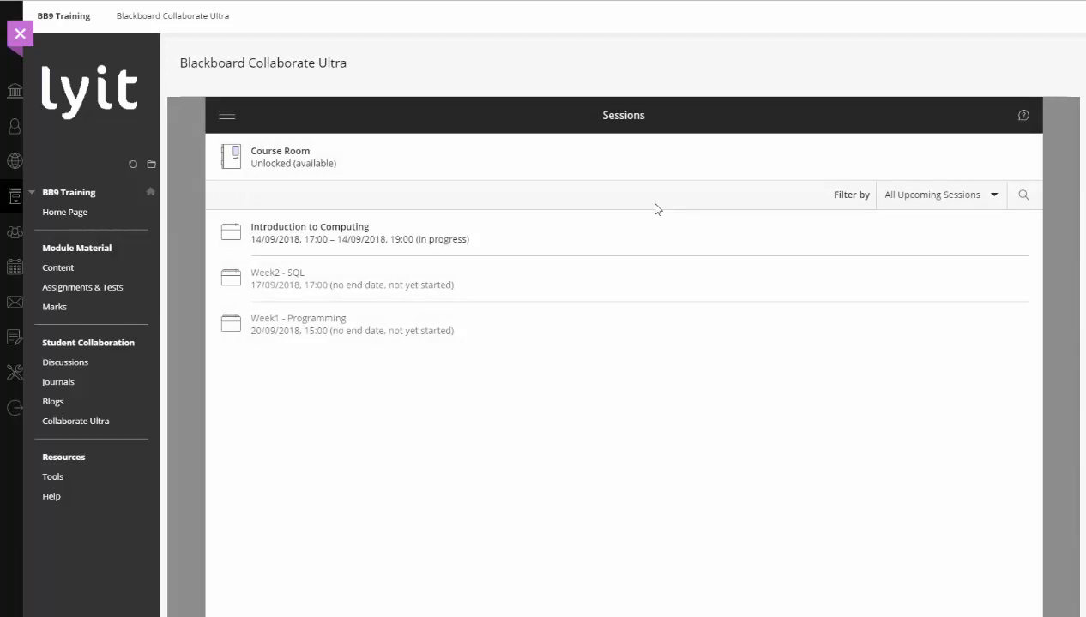
- Join the Course Room, confirm that the audio and video tests are working, and dismiss the sharing tip
click(273, 165)
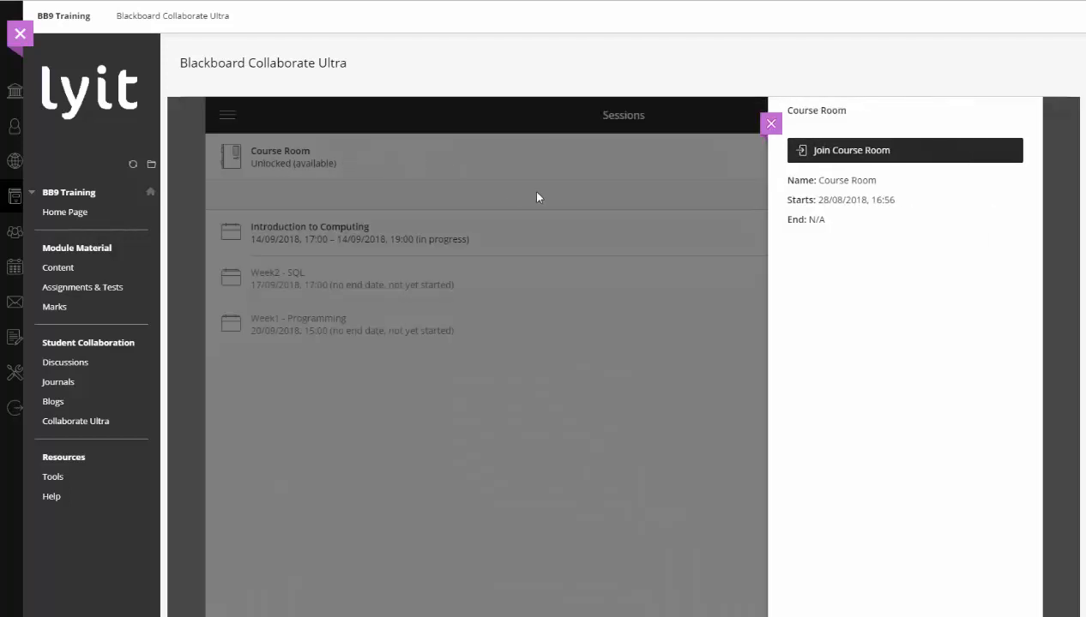
click(864, 159)
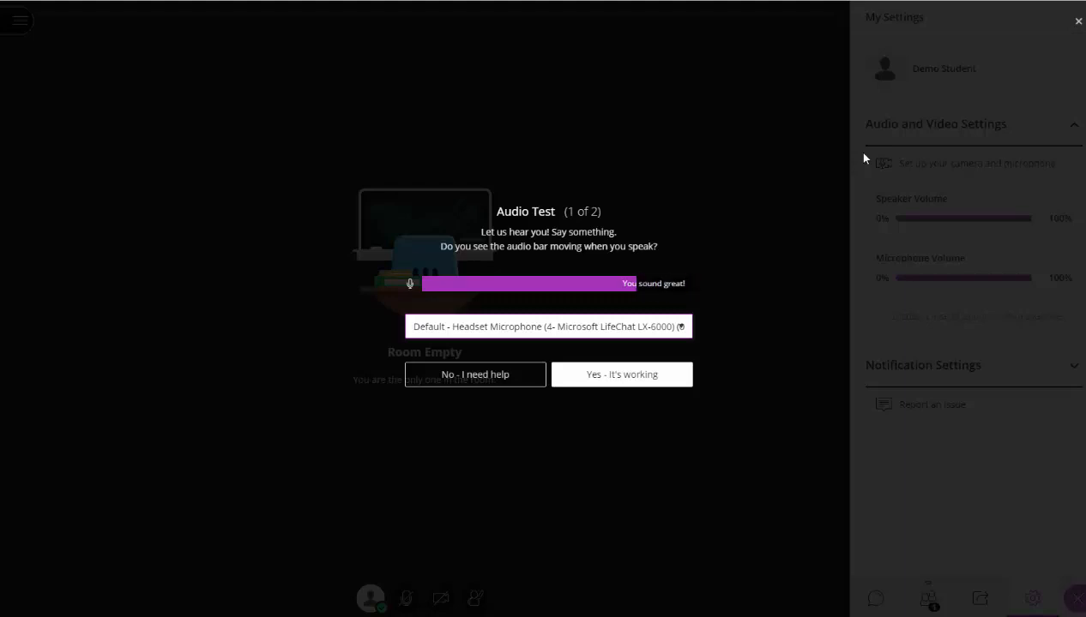
click(624, 377)
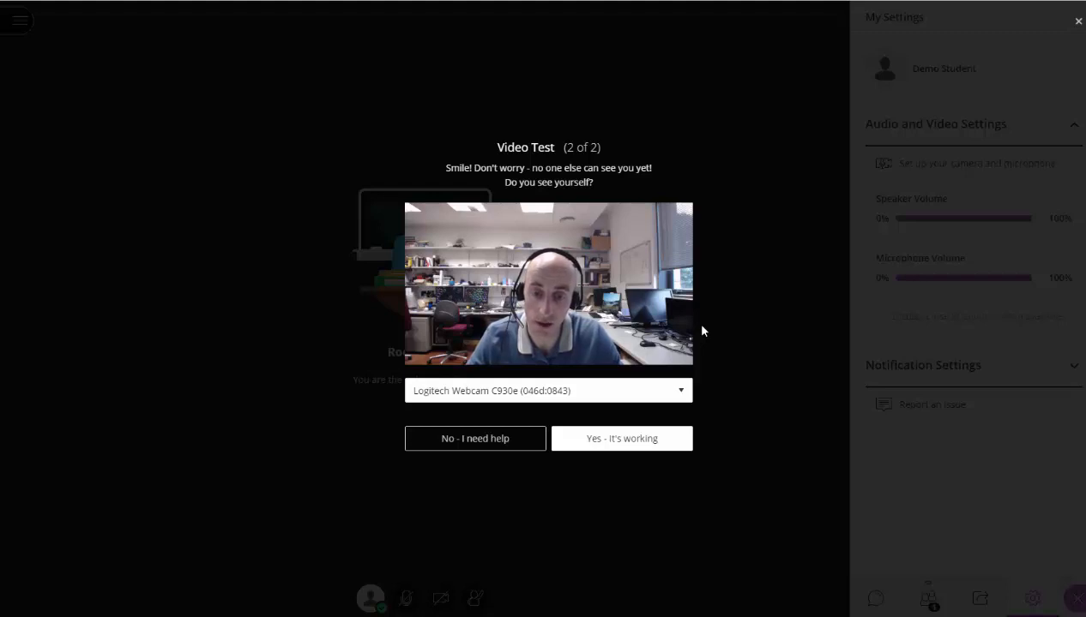
click(631, 446)
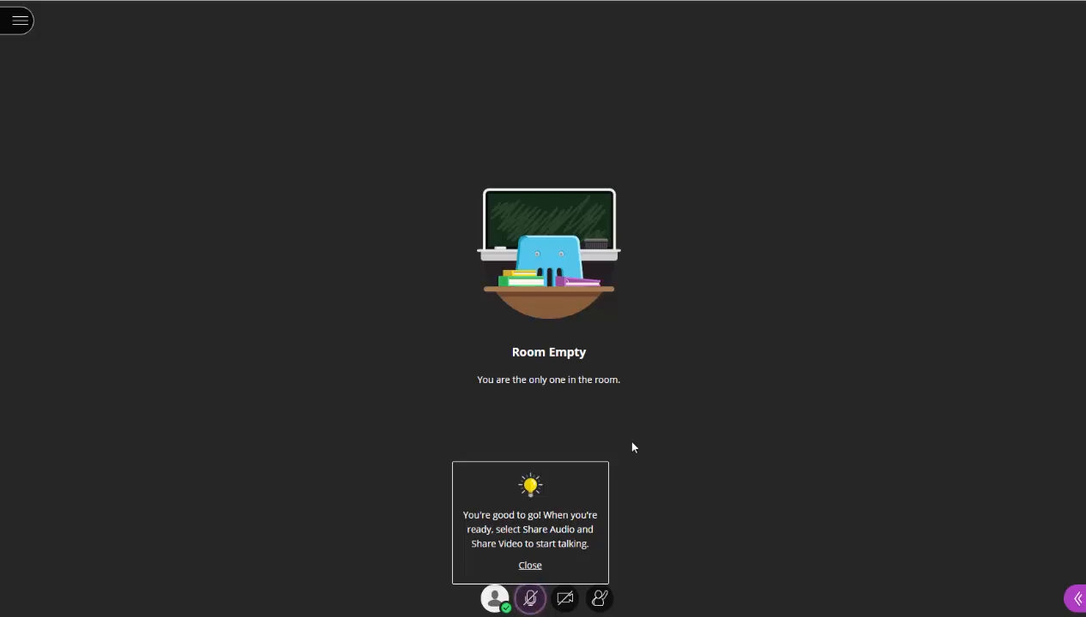
click(530, 565)
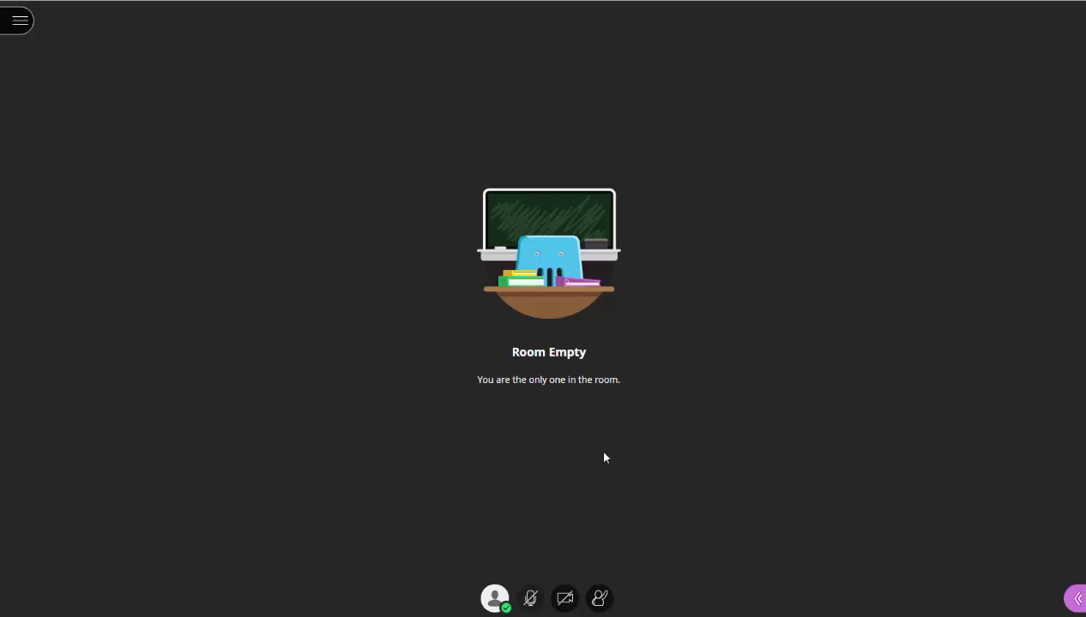
- Look through the session menu's options, including Leave Session, and close it
click(18, 21)
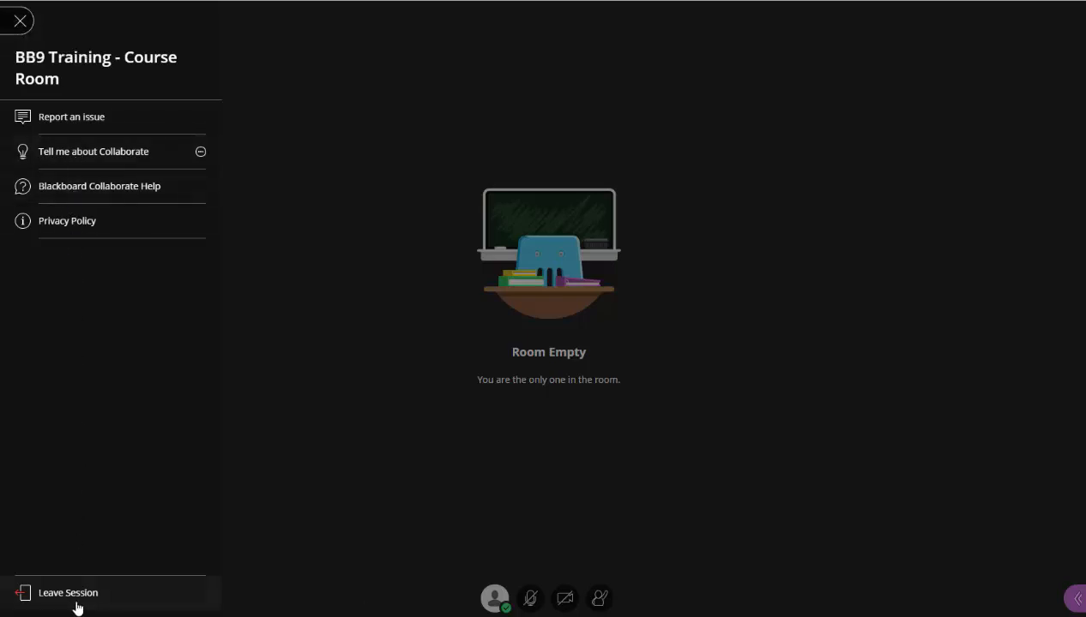
click(20, 31)
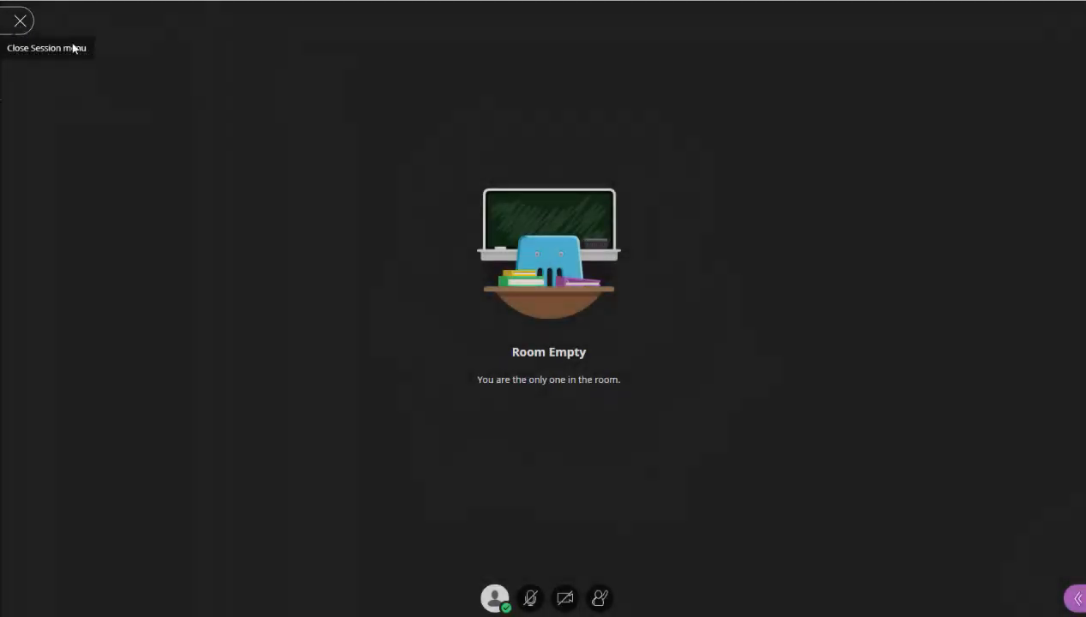
- Send the chat message "hello" followed by a :D smiley to Everyone in the room
click(1074, 598)
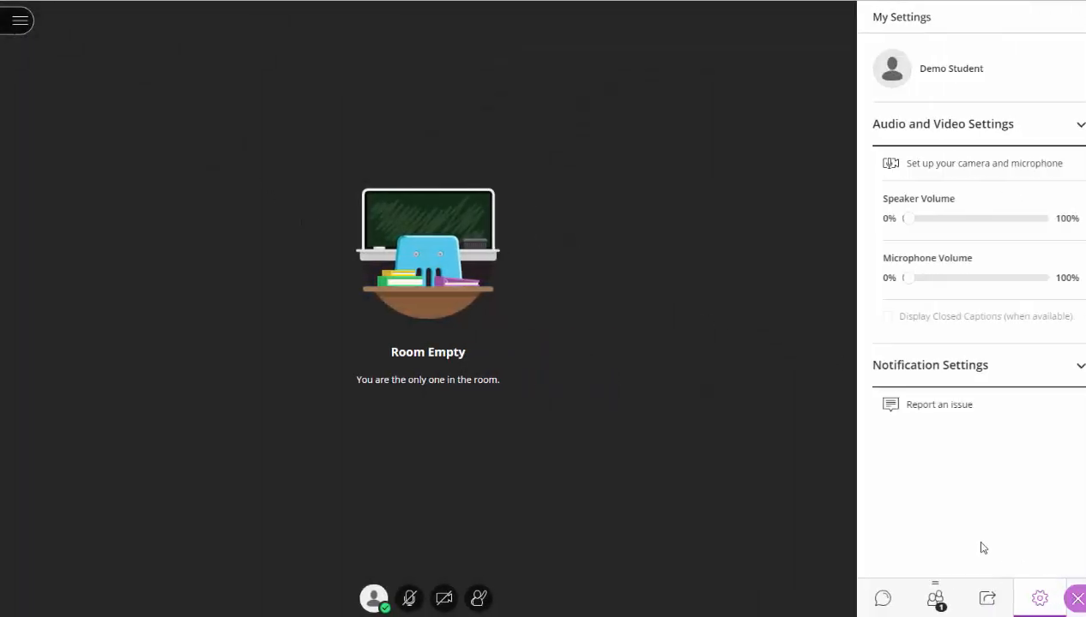
click(873, 595)
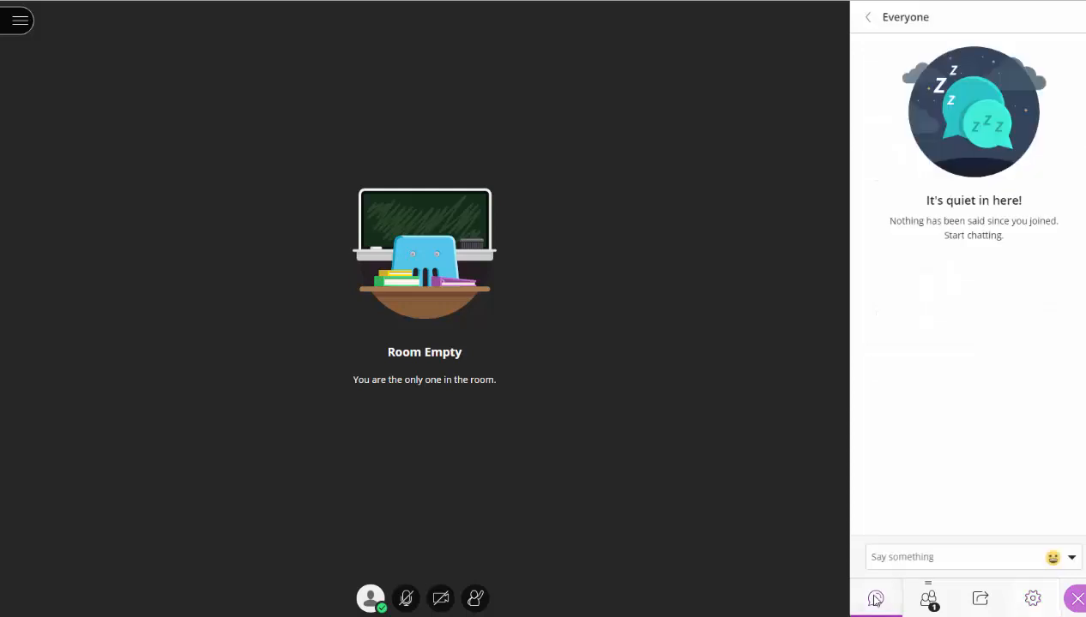
click(920, 556)
text(hel)
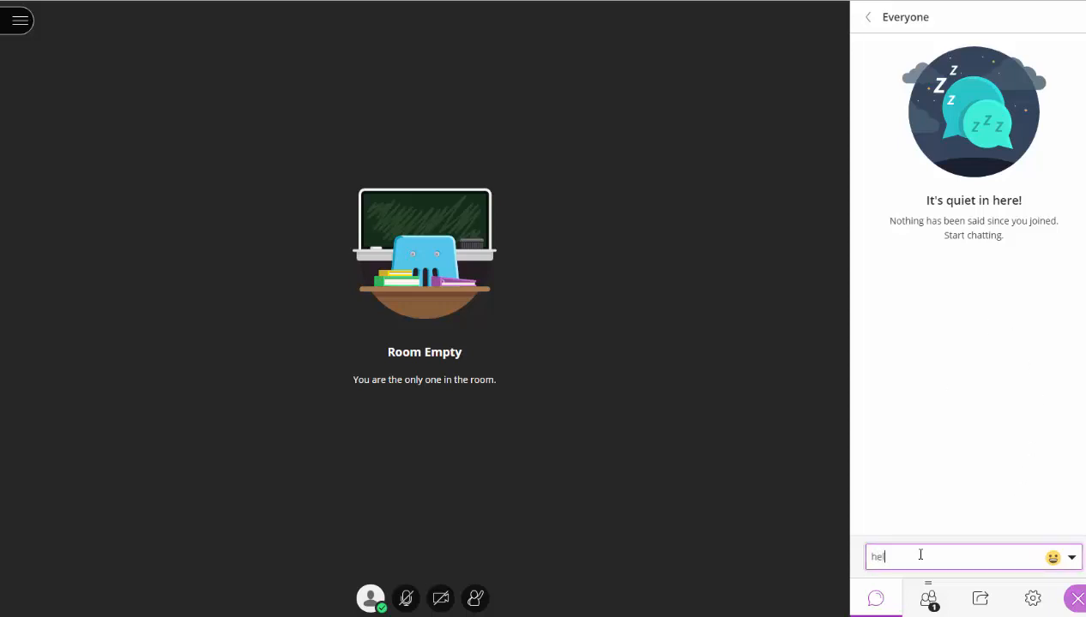
text(lo:D)
key(Return)
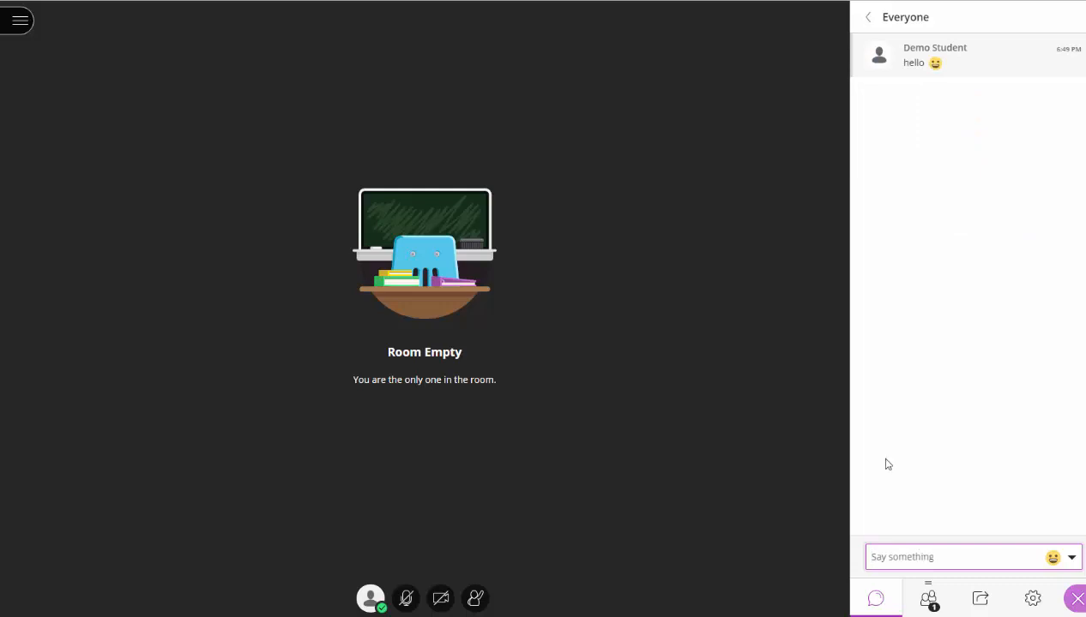
- View the list of session attendees and the content-sharing options
click(929, 604)
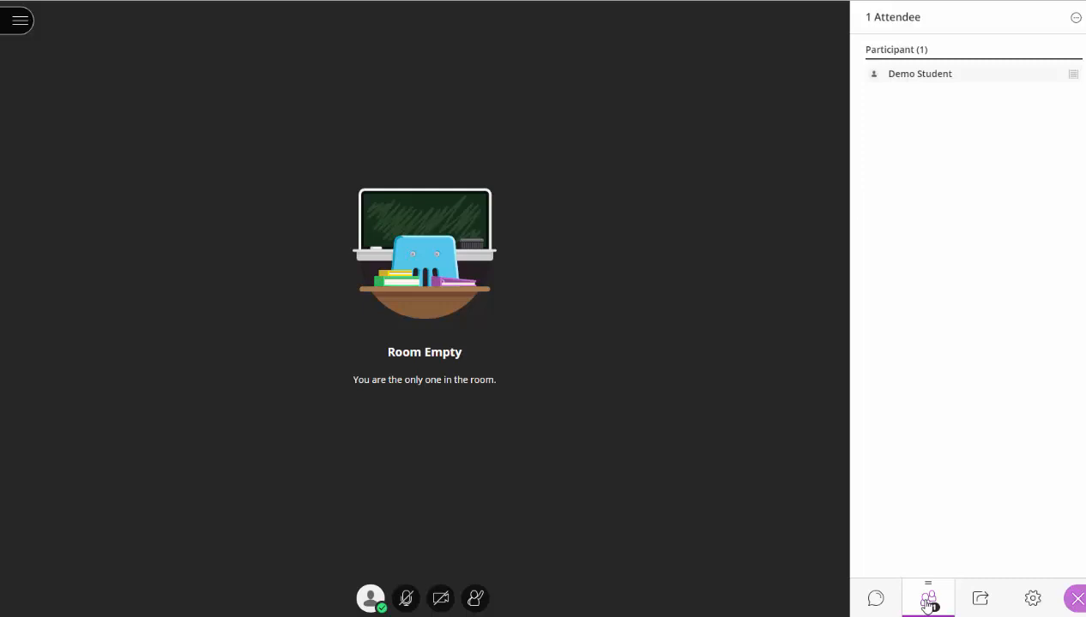
click(982, 600)
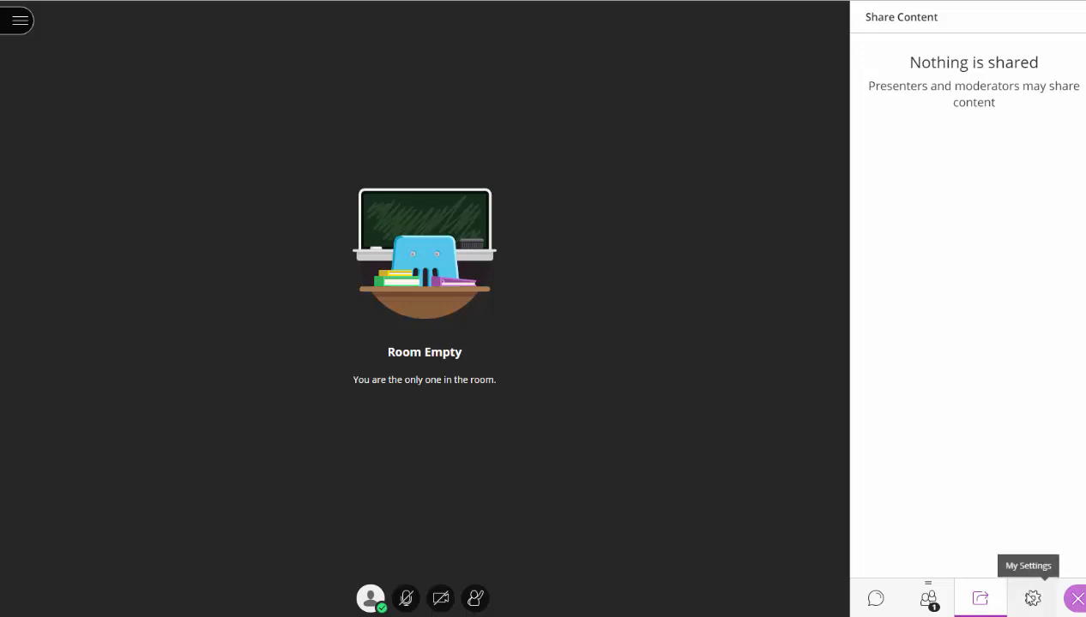
- View the personal audio and video settings, and open the camera and microphone setup briefly before dismissing it
click(1021, 596)
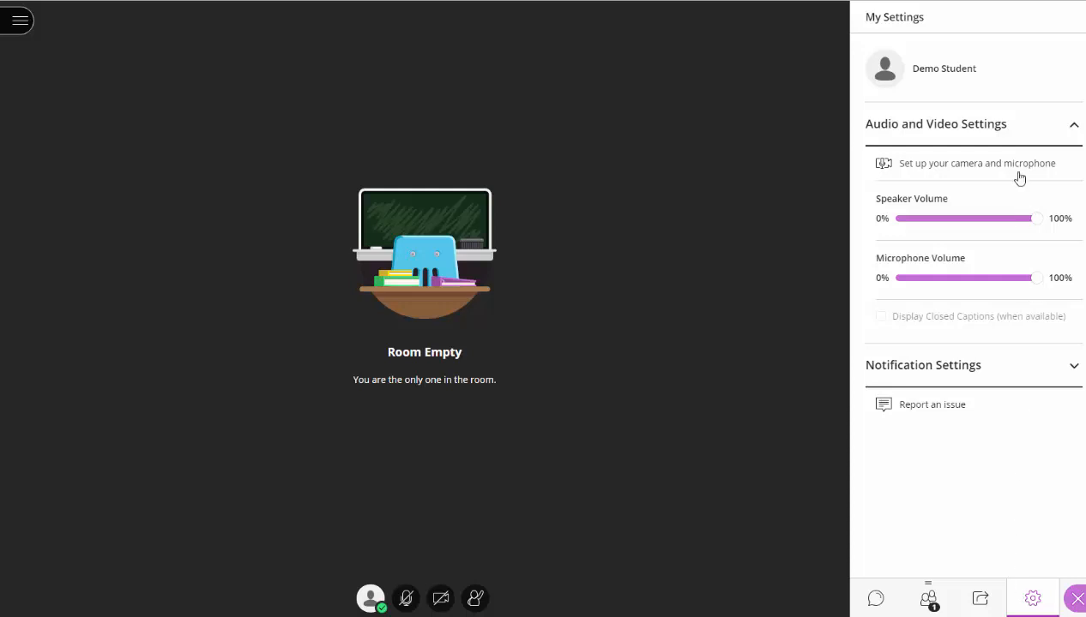
click(967, 172)
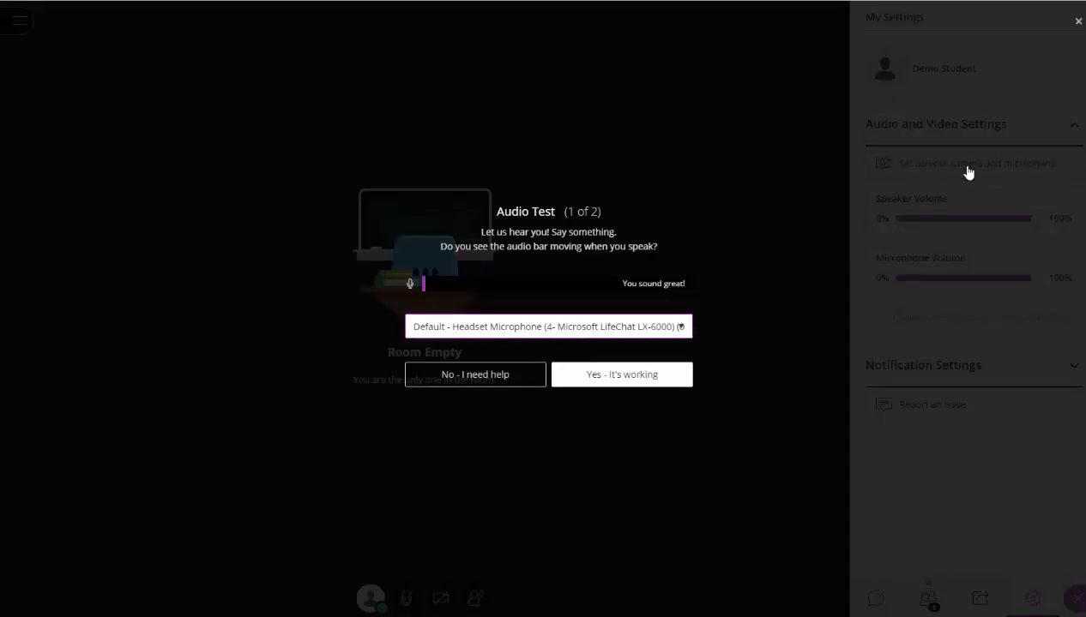
click(1074, 22)
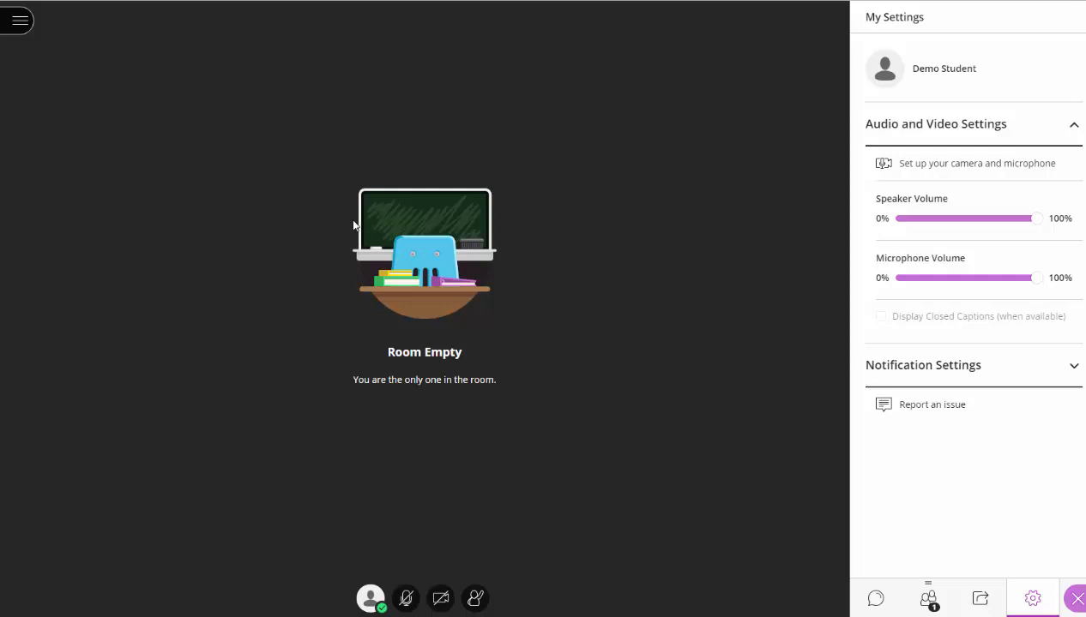
- Set the personal status to Away and return to the session
click(370, 599)
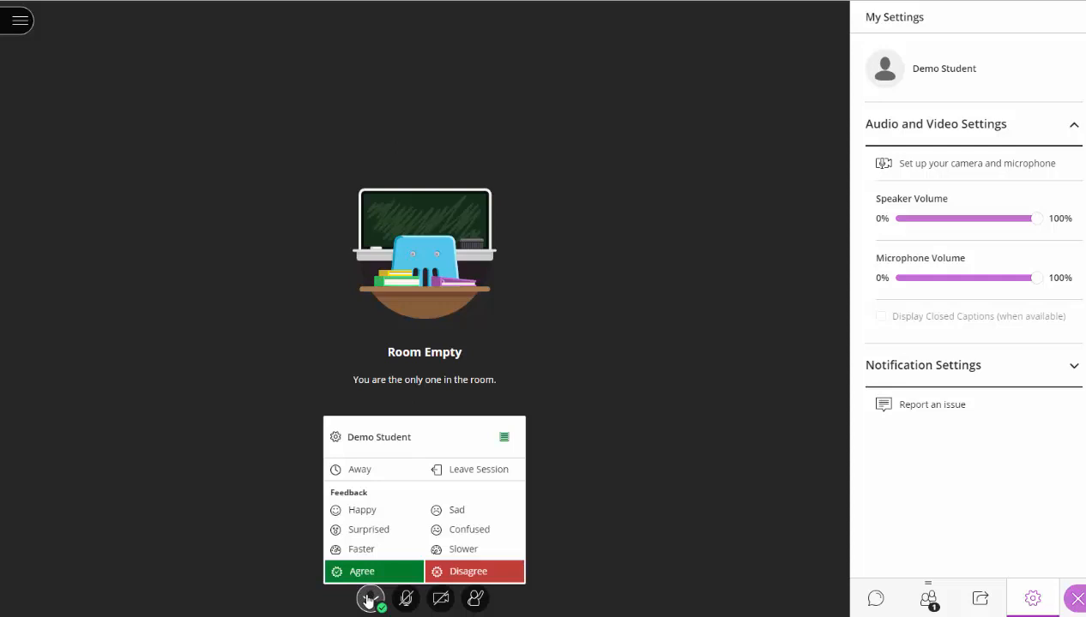
click(357, 473)
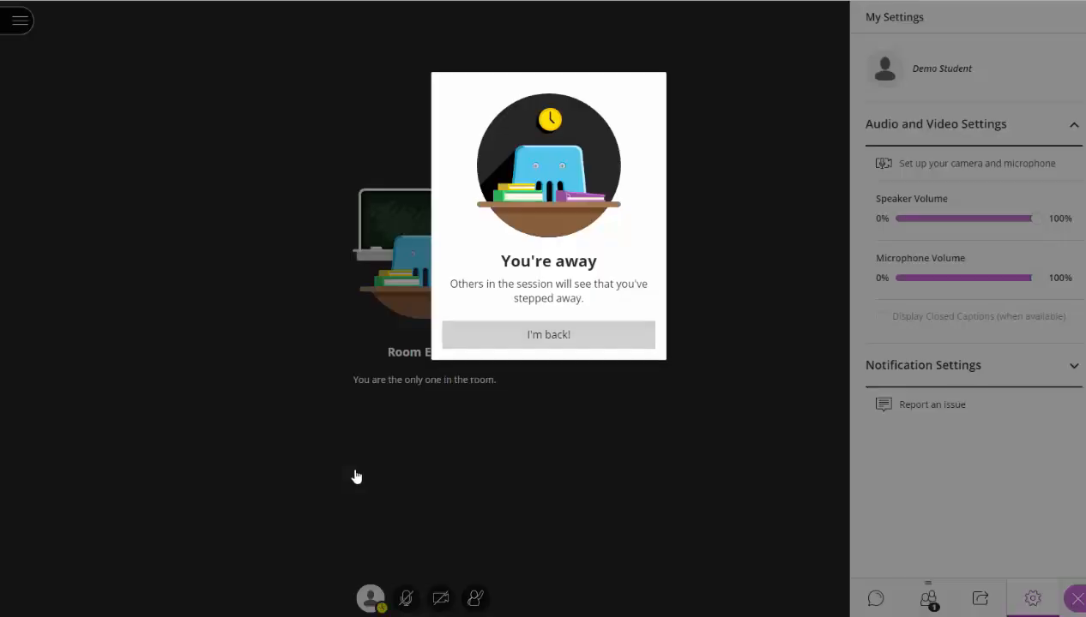
click(555, 340)
- Give the feedback Confused, Slower and Surprised in turn, and clear the last one
click(370, 598)
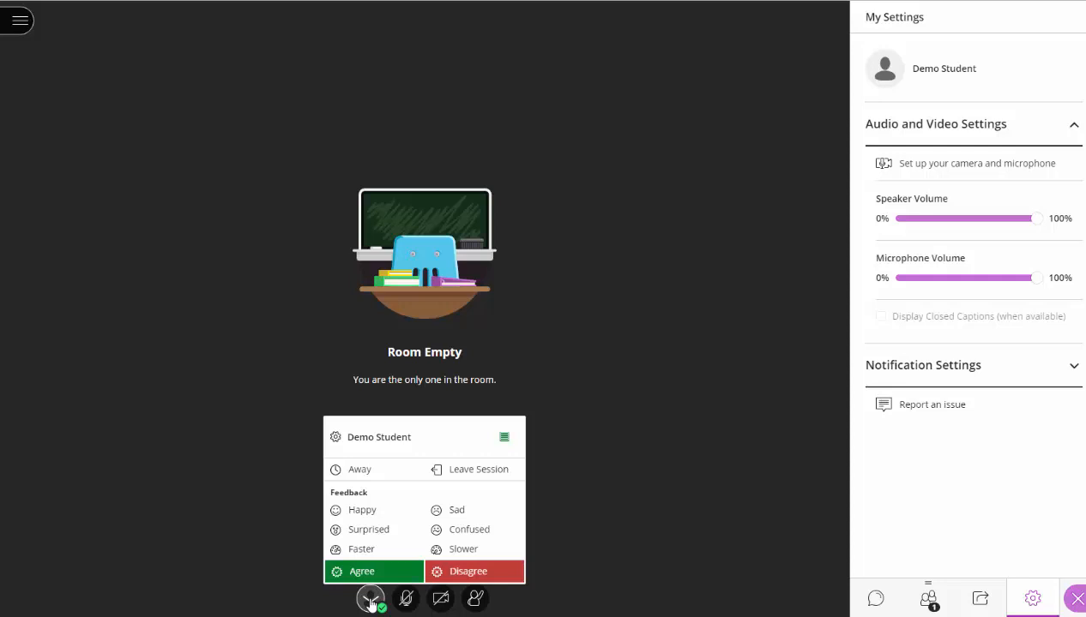
click(460, 530)
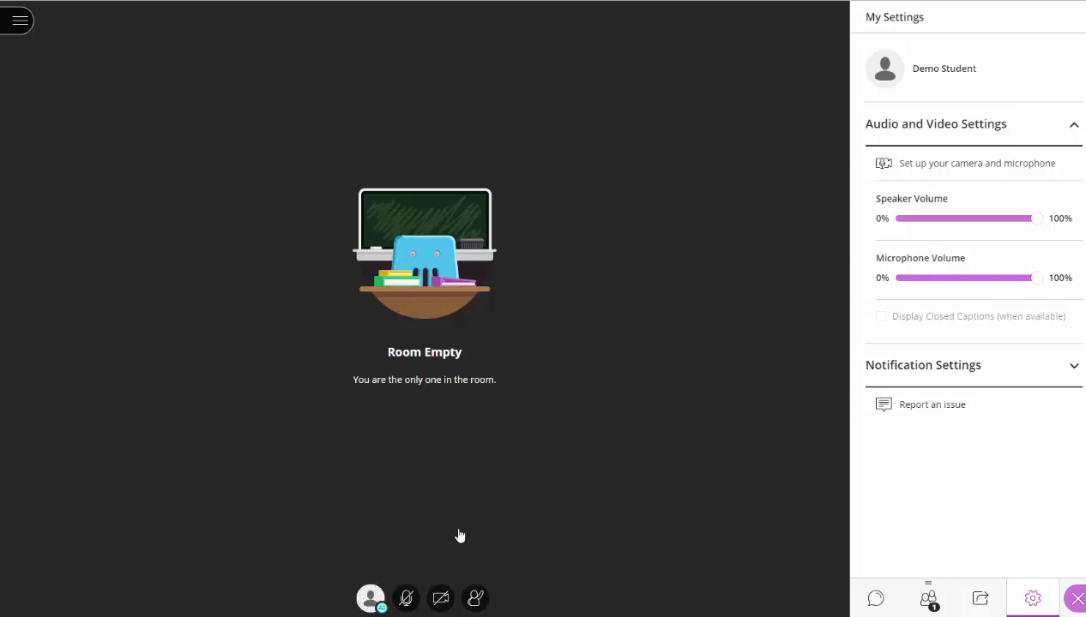
click(372, 597)
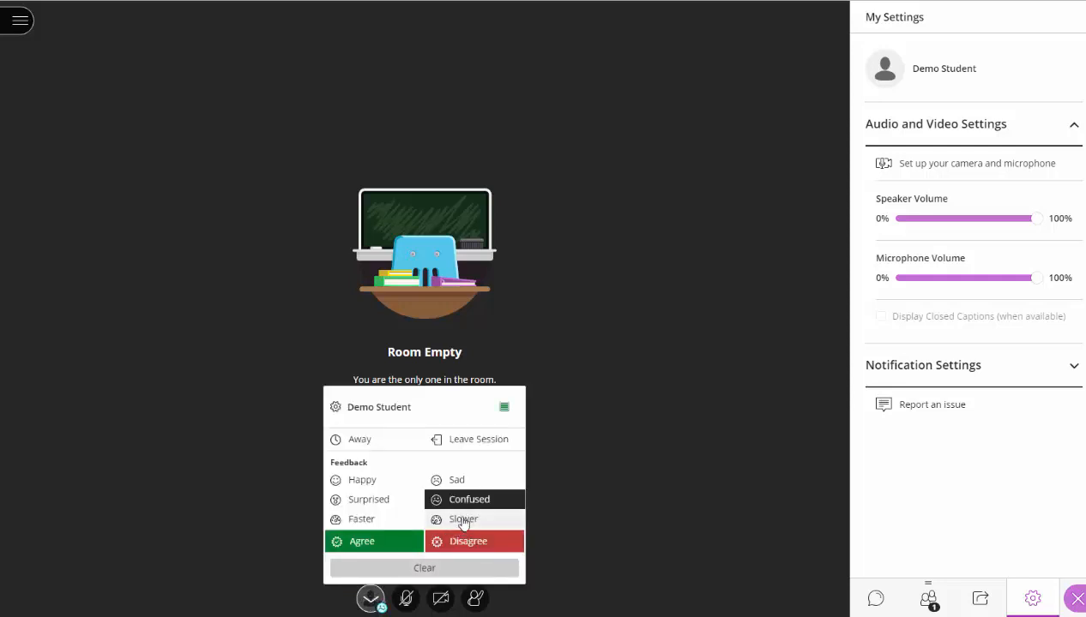
click(452, 506)
click(375, 598)
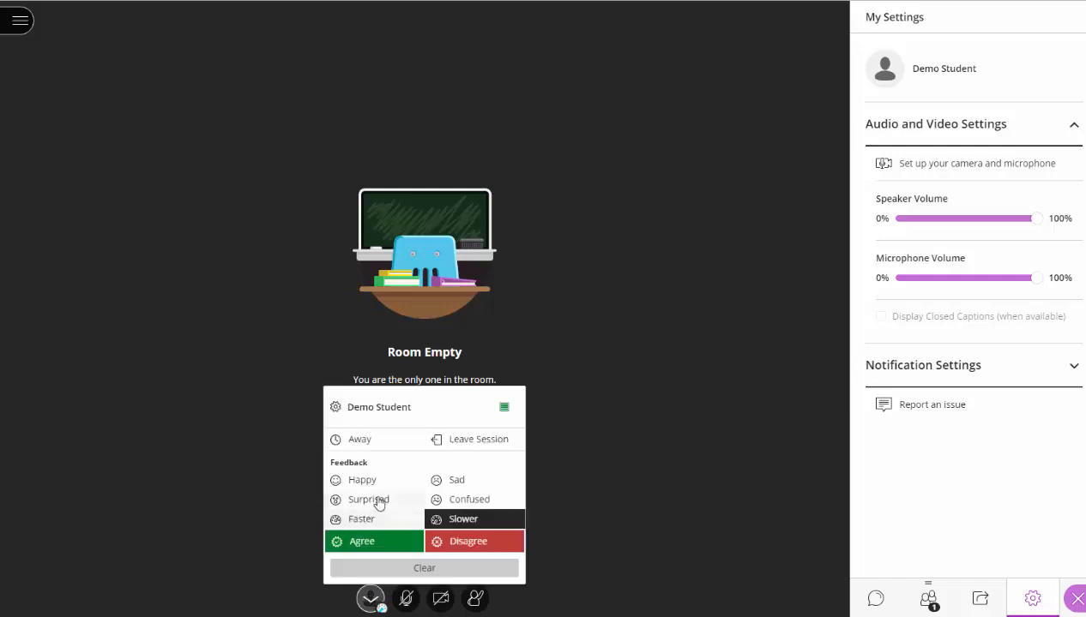
click(375, 500)
click(375, 596)
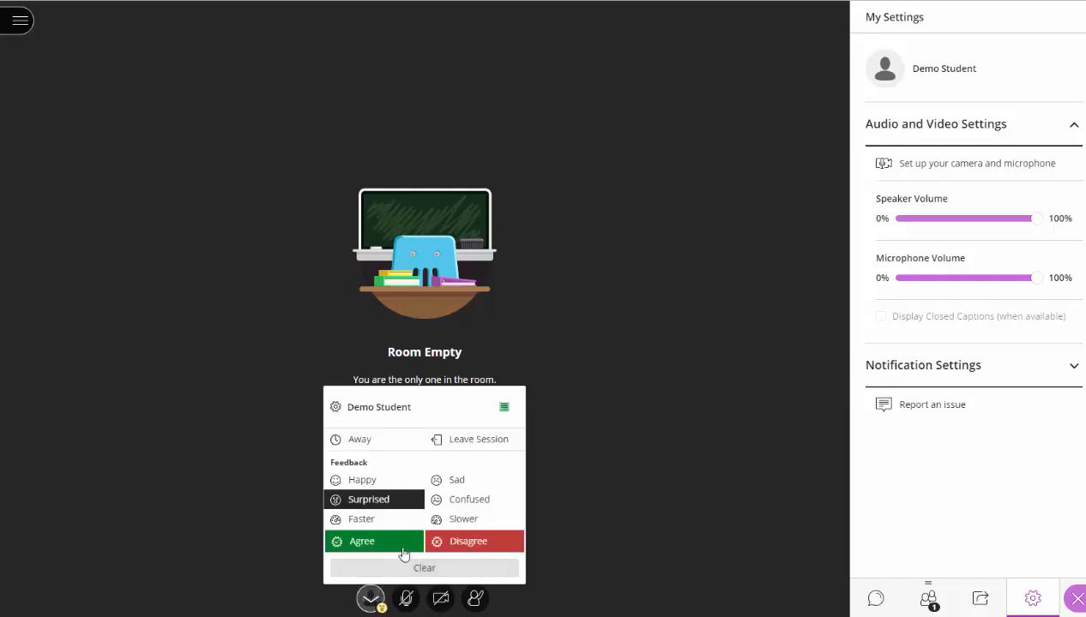
click(376, 500)
click(291, 542)
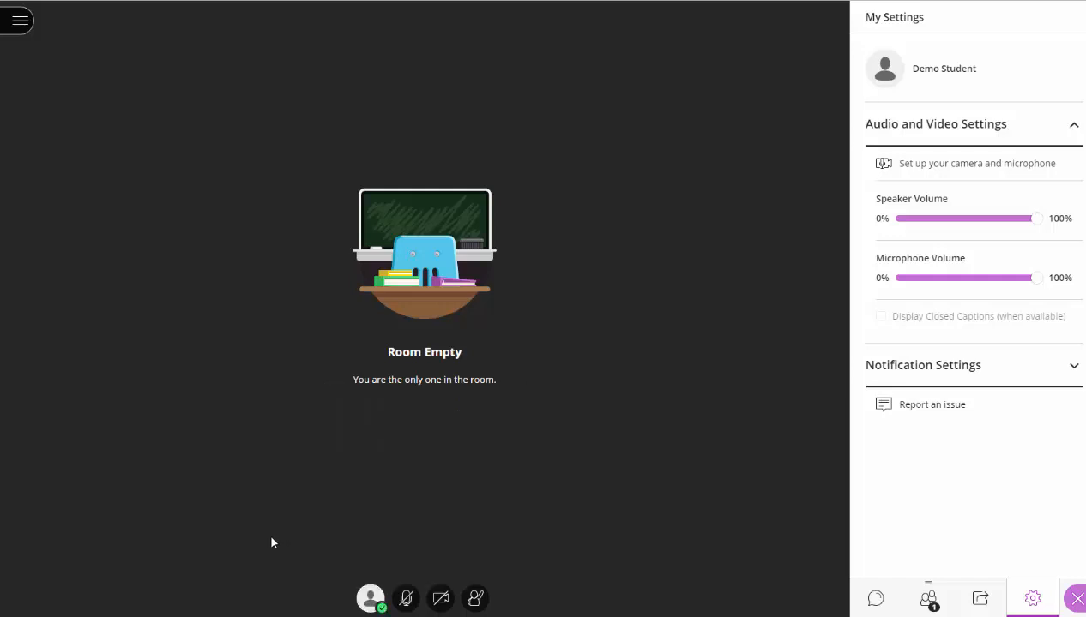
- Turn on the microphone, and start and stop sharing the webcam video
click(406, 600)
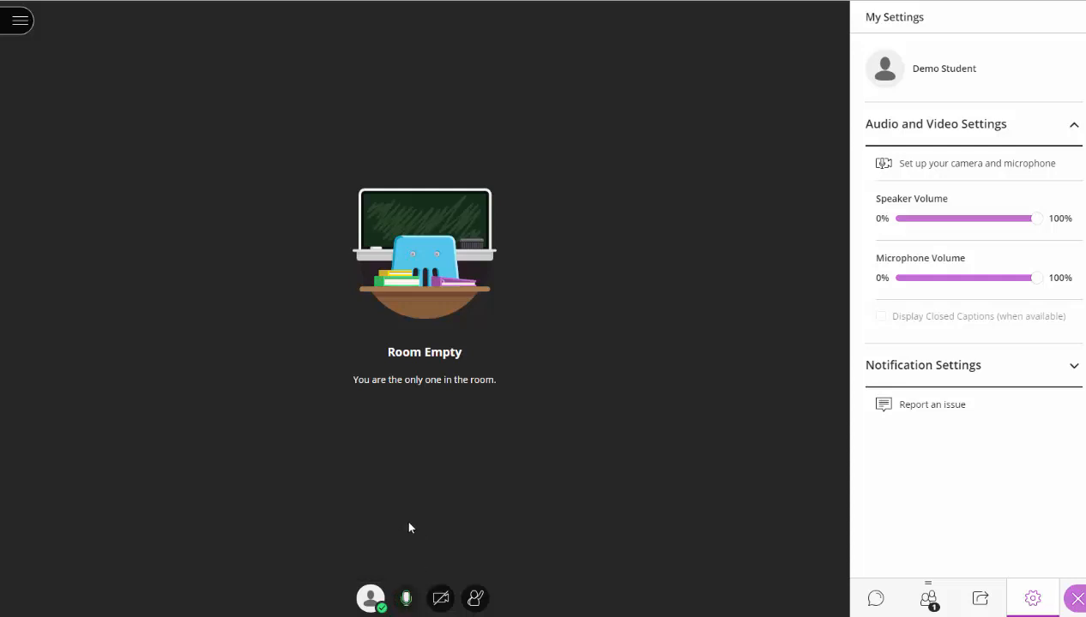
click(441, 600)
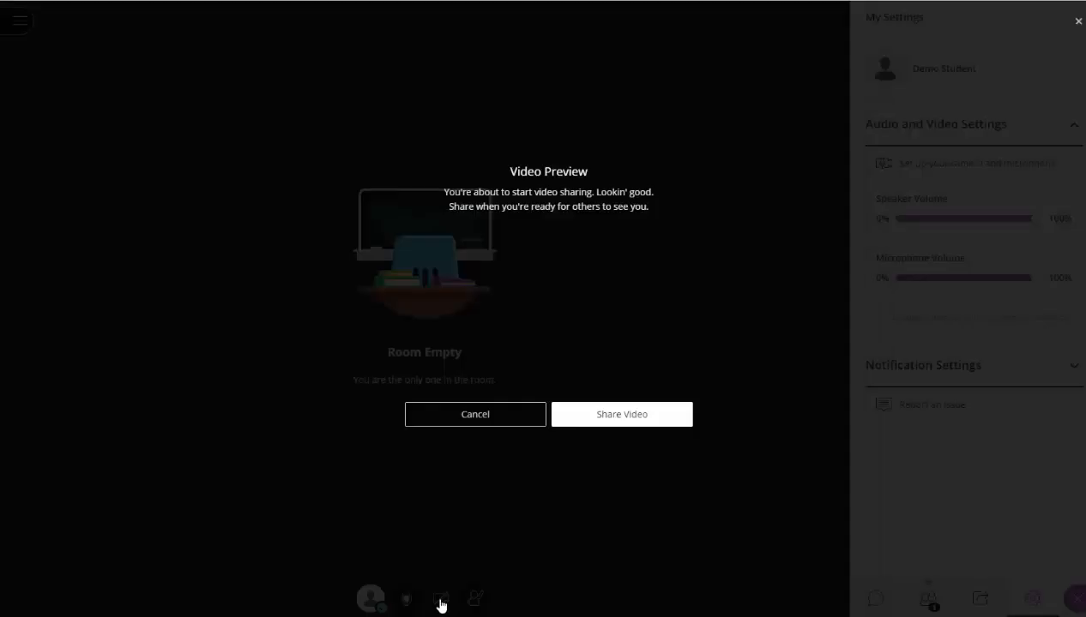
click(625, 417)
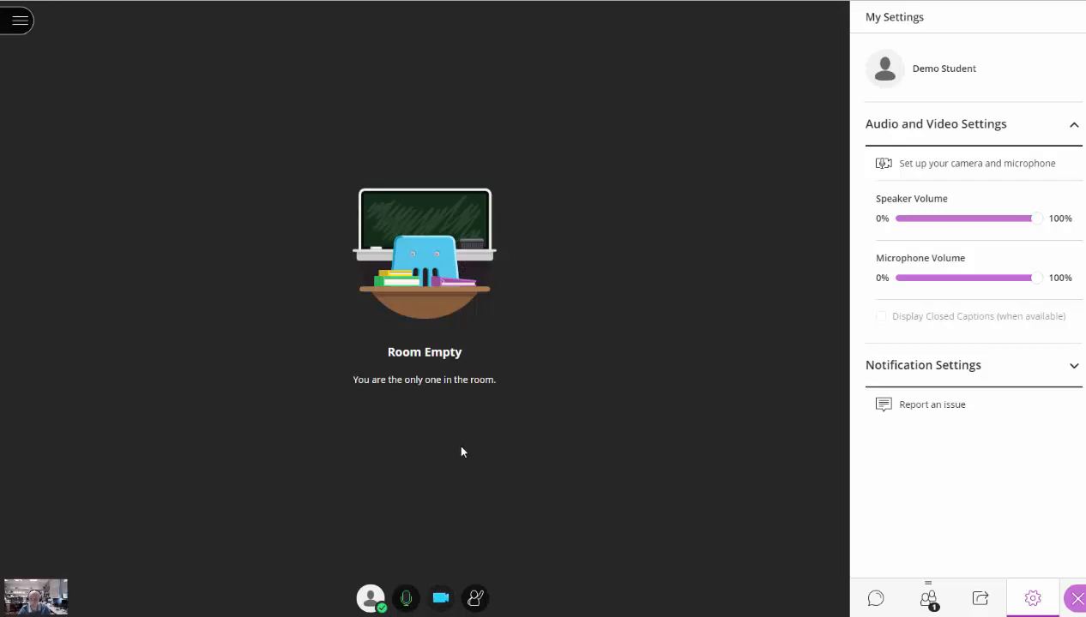
click(440, 598)
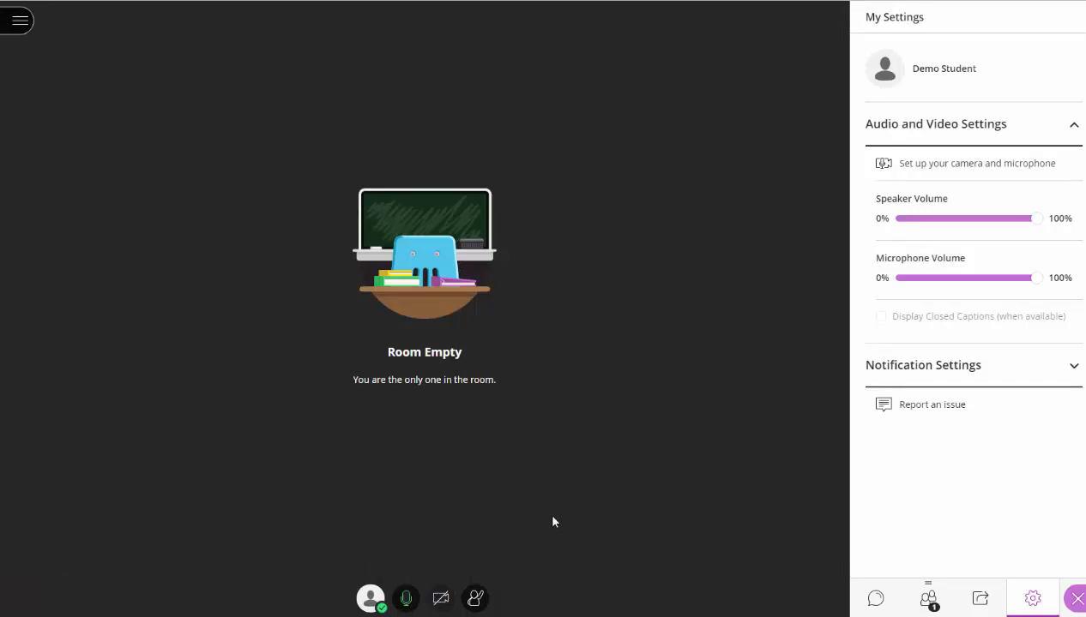
- Raise a hand in the session and lower it again
click(471, 601)
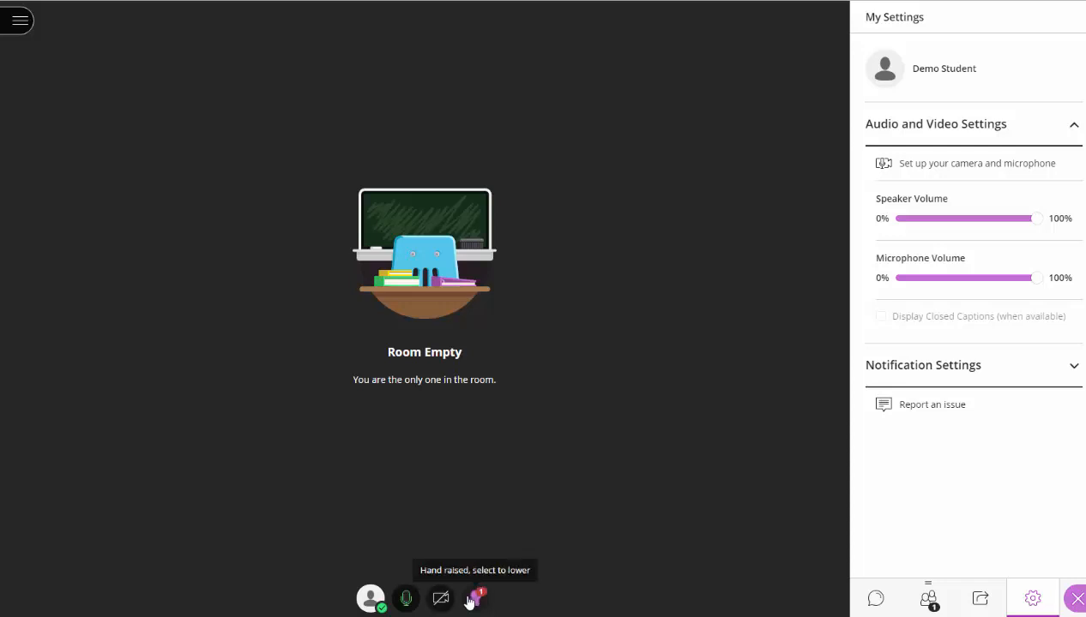
click(470, 601)
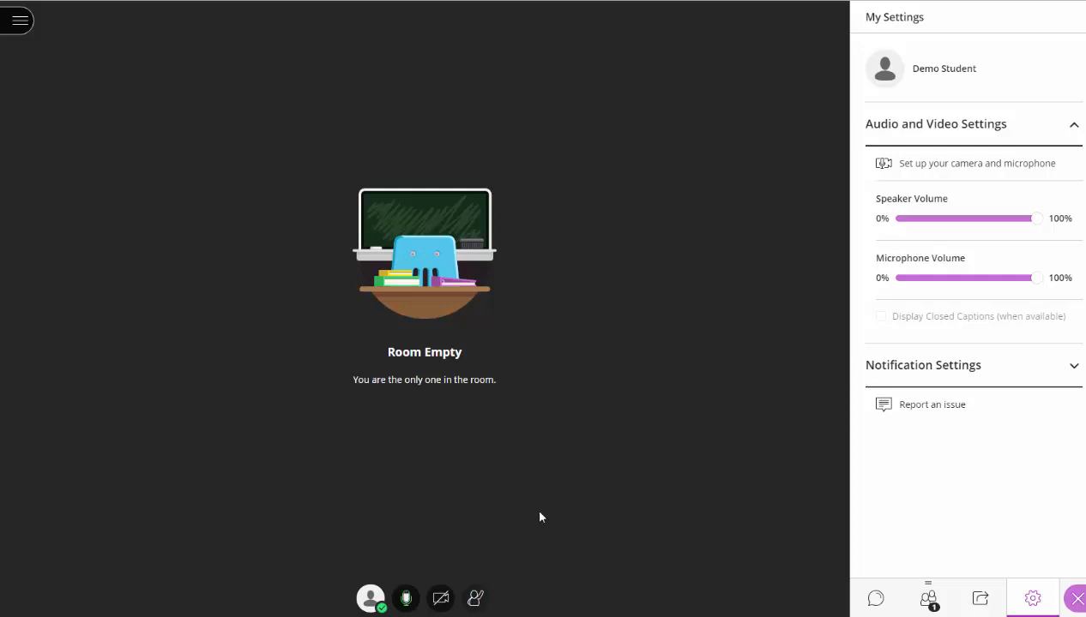
- Leave the Course Room session and skip the audio and video quality rating
click(21, 23)
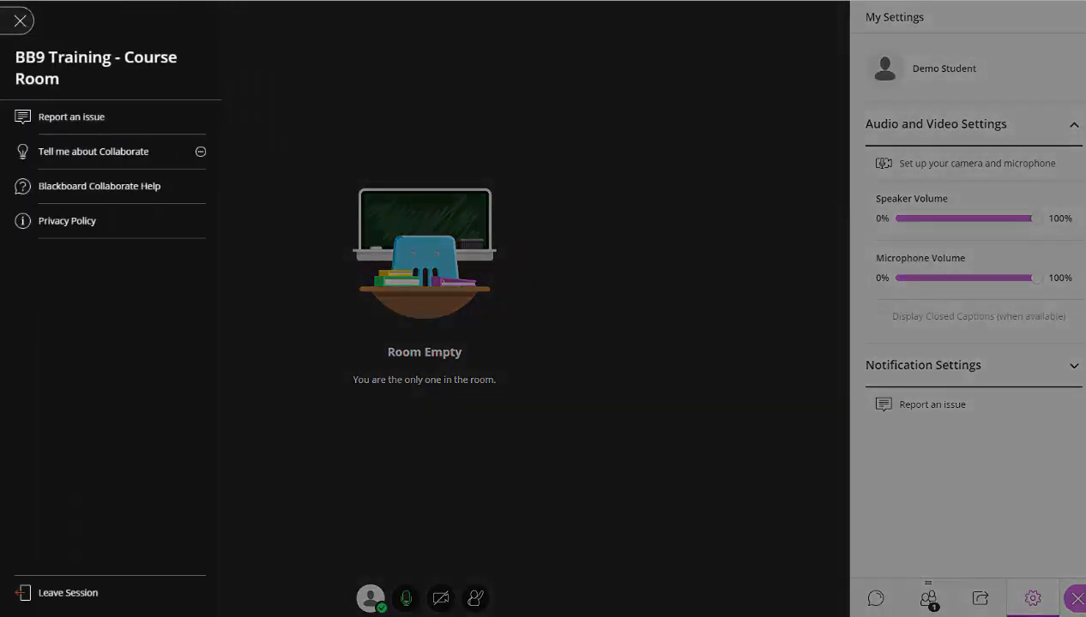
click(73, 595)
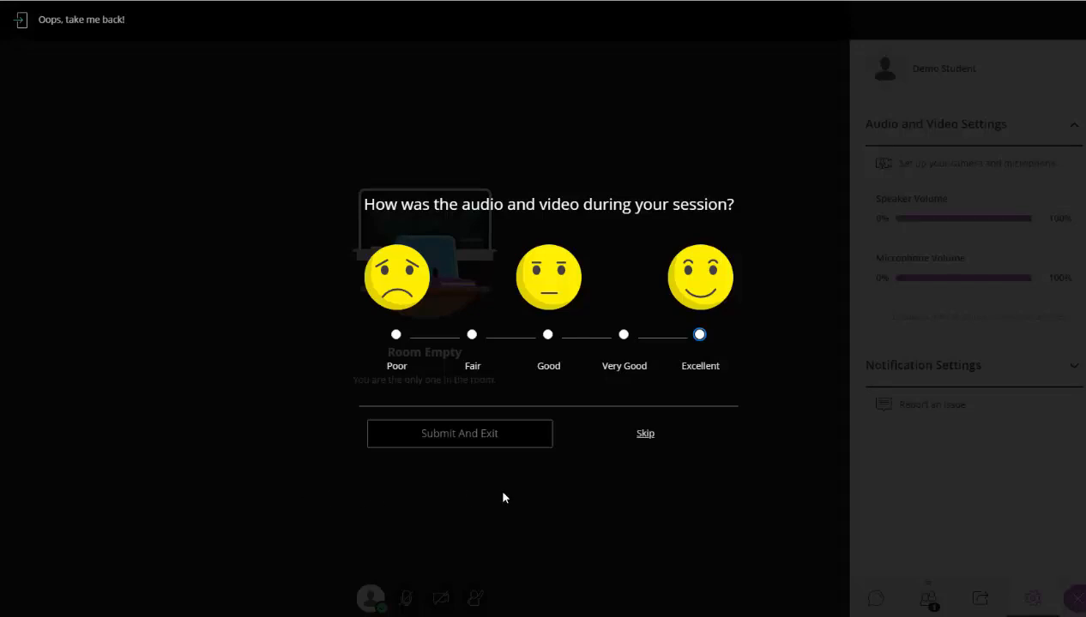
click(644, 434)
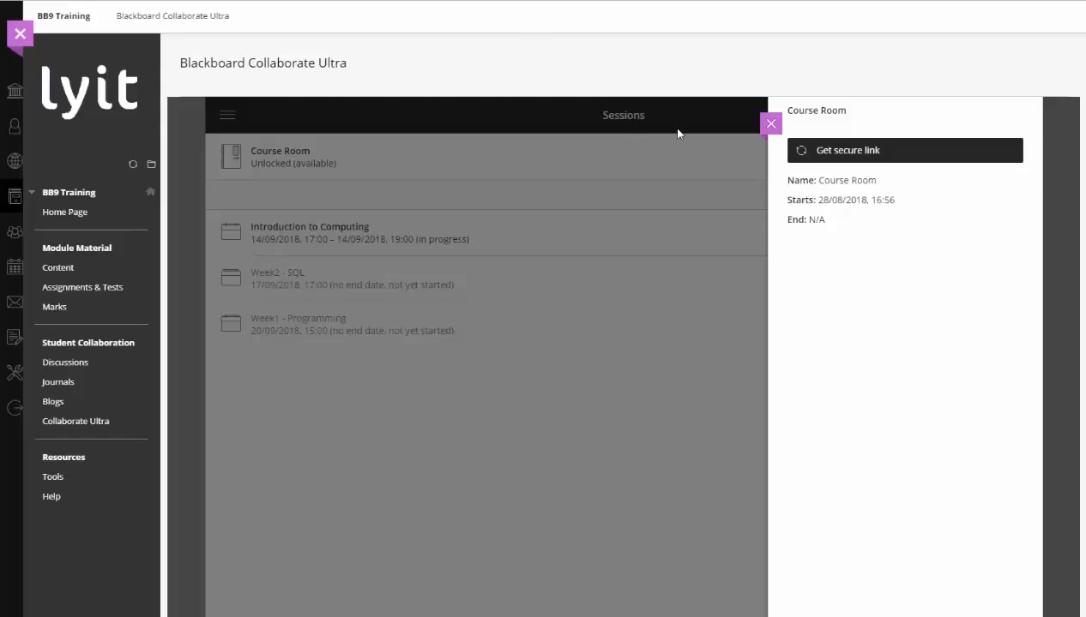
- Close the Course Room details, go to the course's recordings, and show the options for recording_1 dated 06/09/2018, 10:47
click(770, 123)
scroll(340, 94, down, 1)
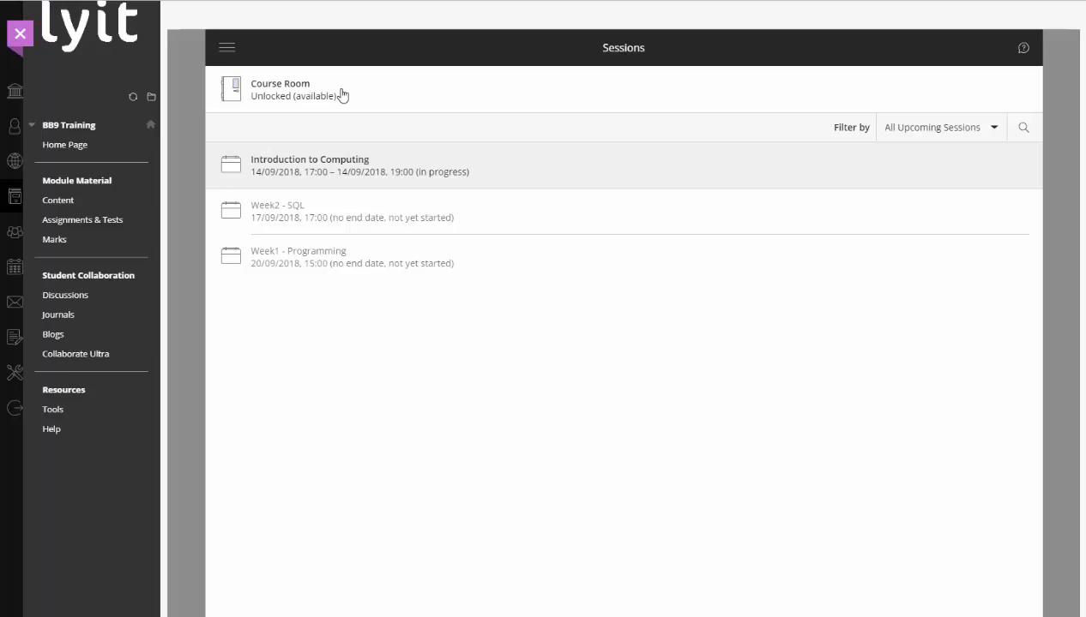
click(228, 49)
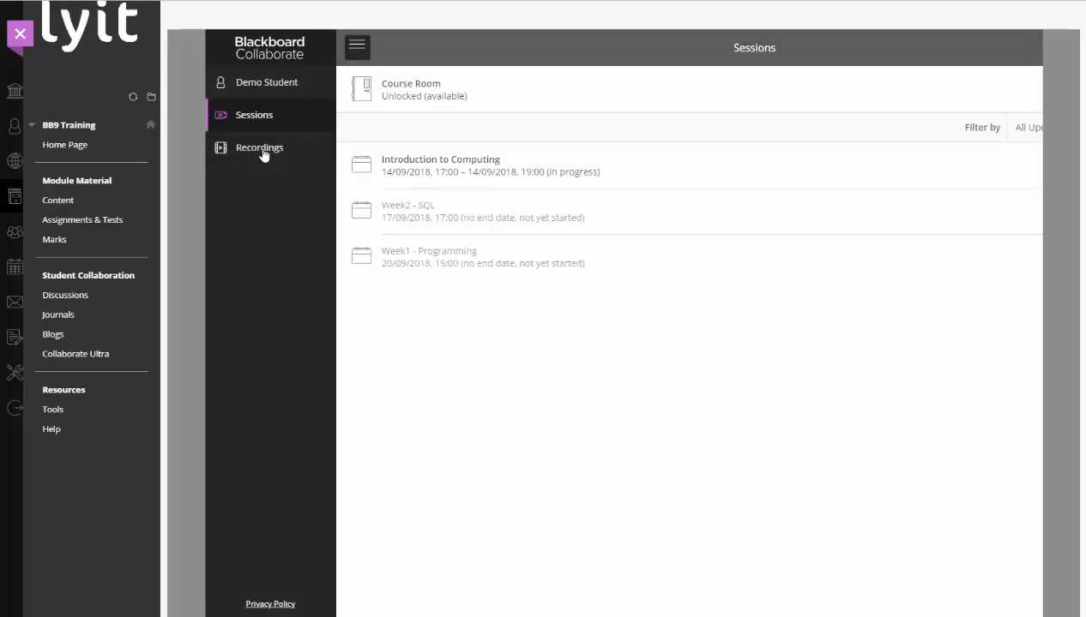
click(260, 148)
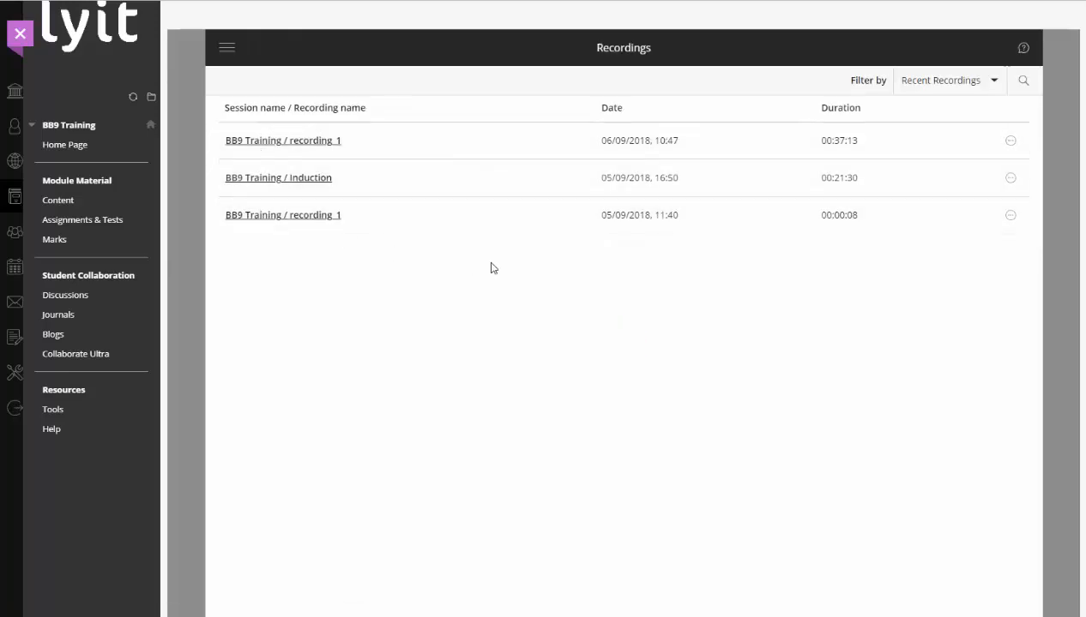
click(1010, 142)
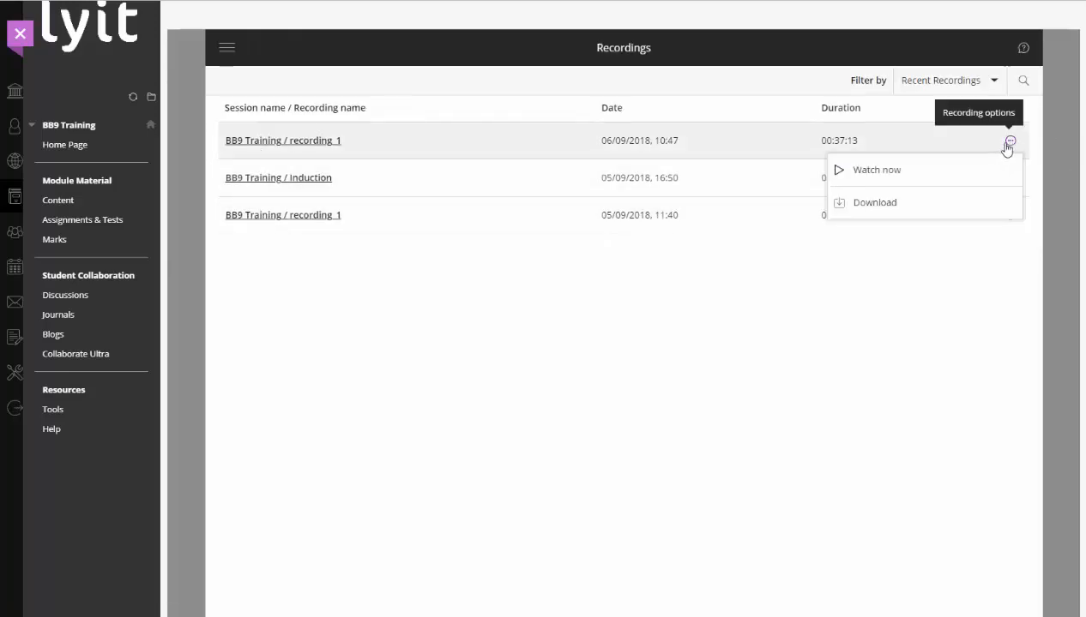